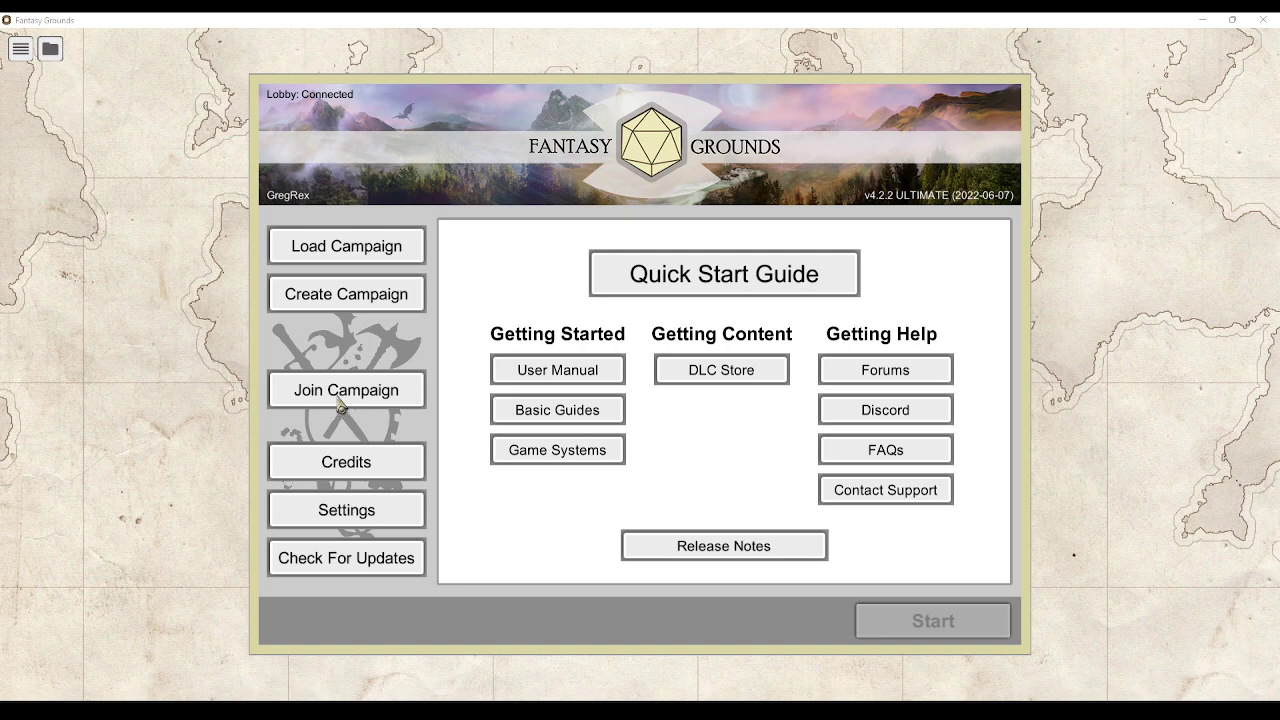
Filter the joinable games by the host GM's name and start joining Deadlands Test
click(337, 400)
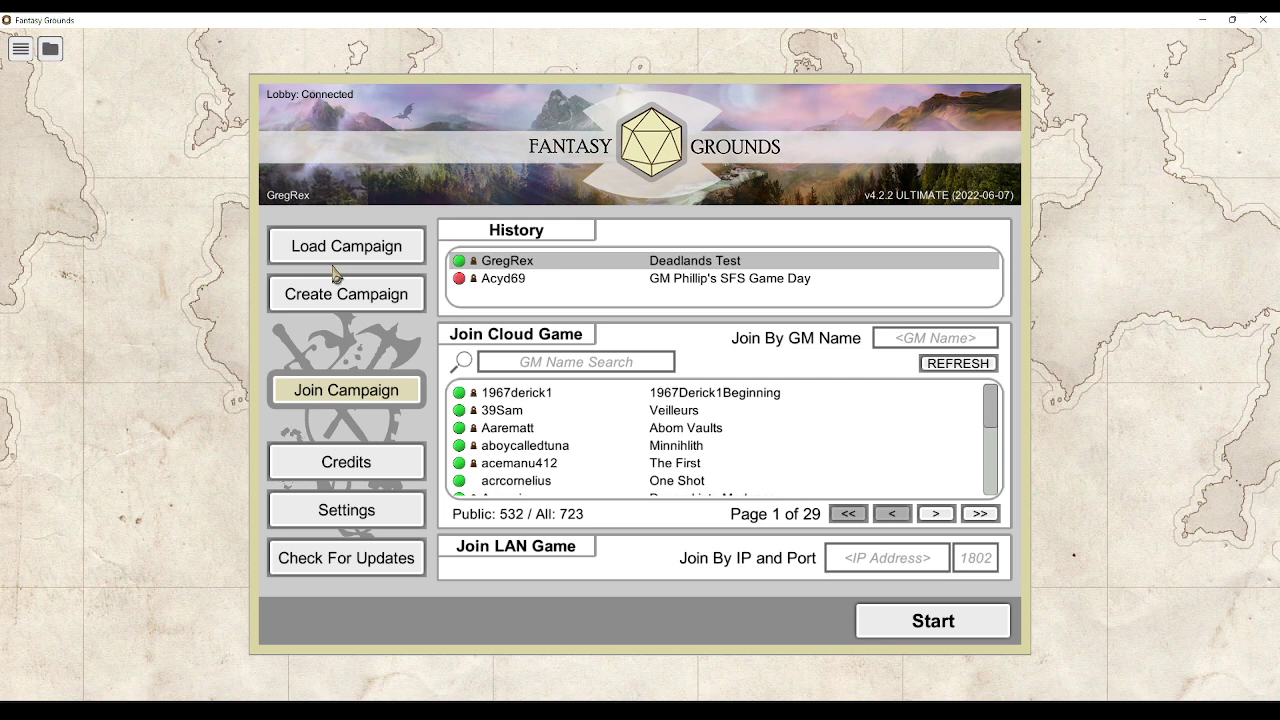
click(488, 362)
text(GregRex)
key(Return)
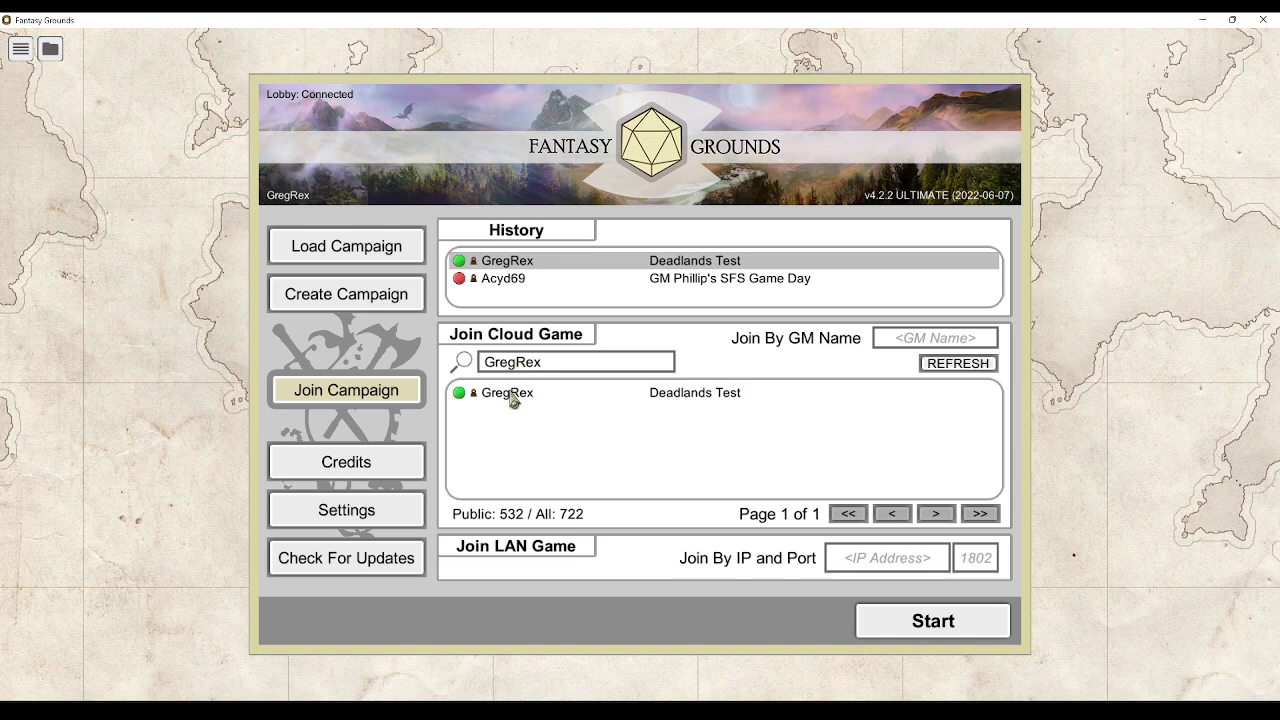
click(511, 398)
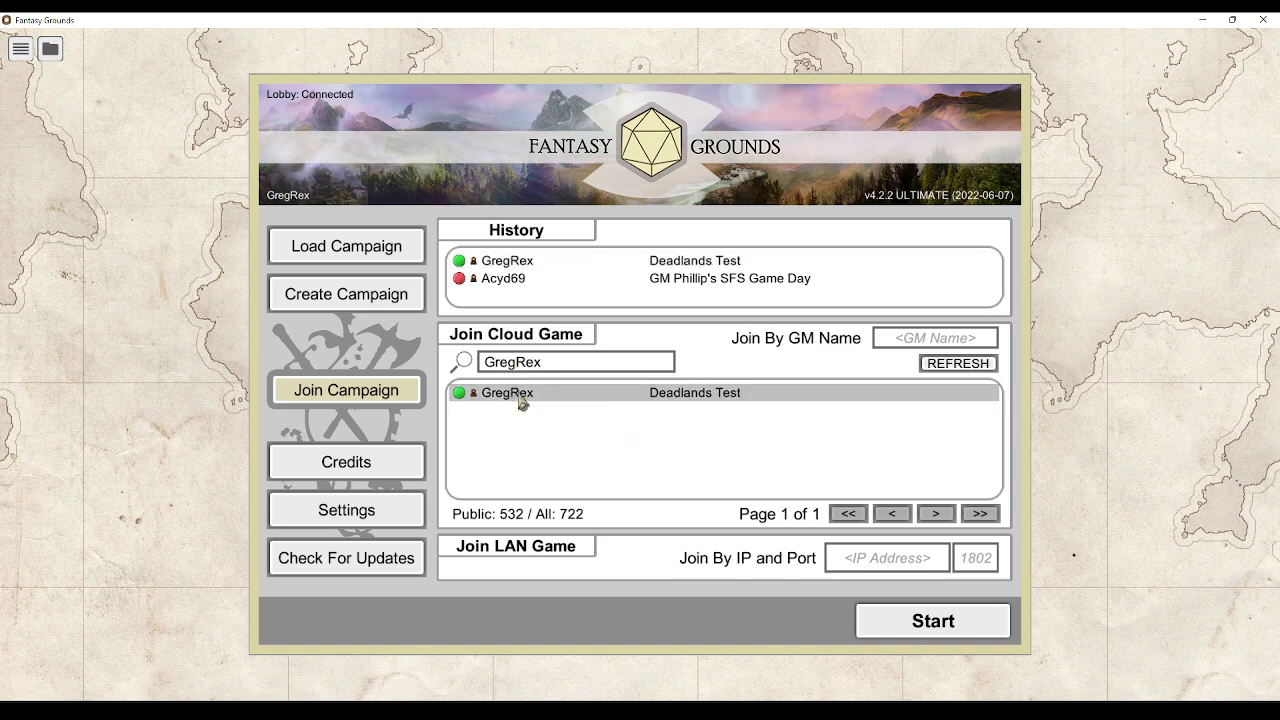
click(905, 621)
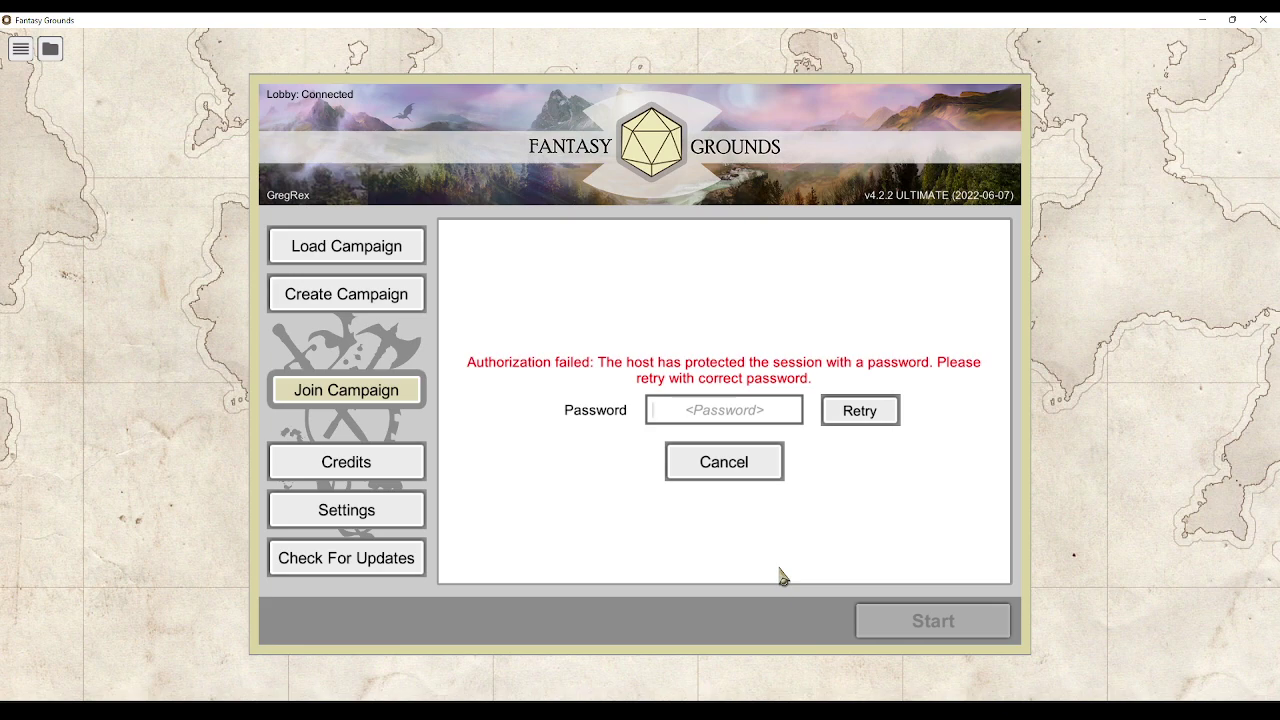
Enter the session password and retry joining the Deadlands Test game
text(password)
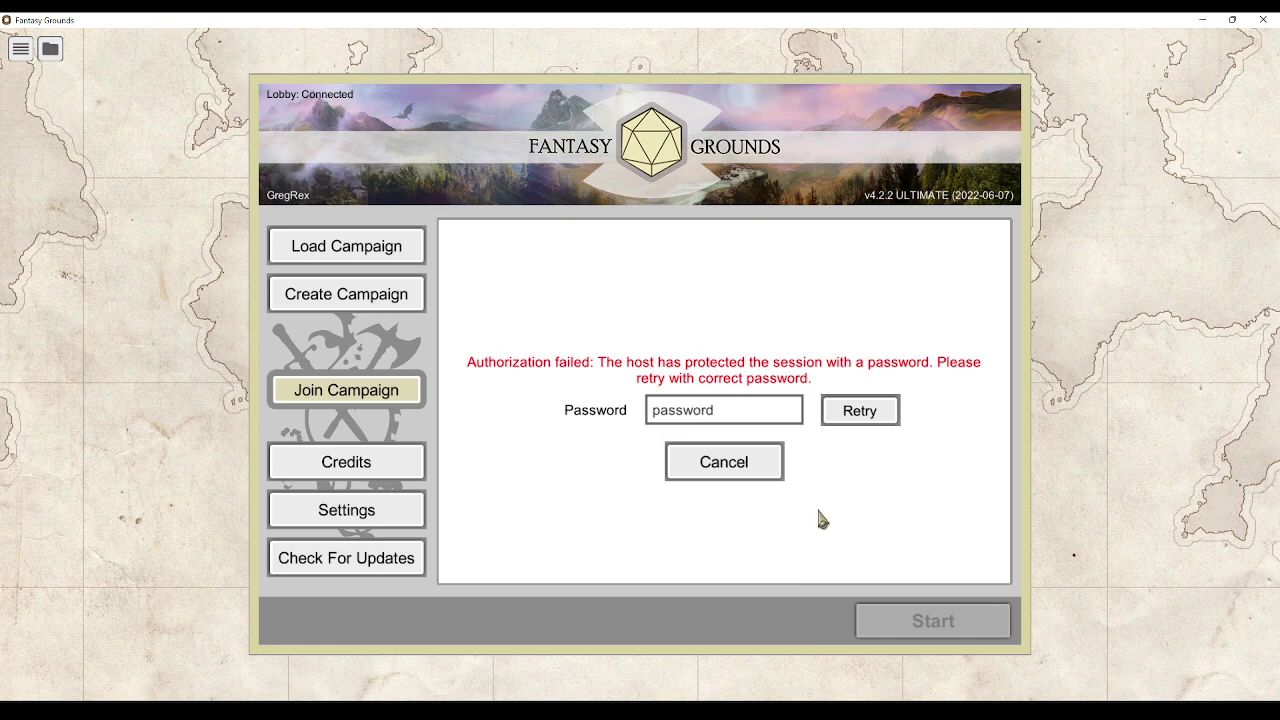
click(858, 419)
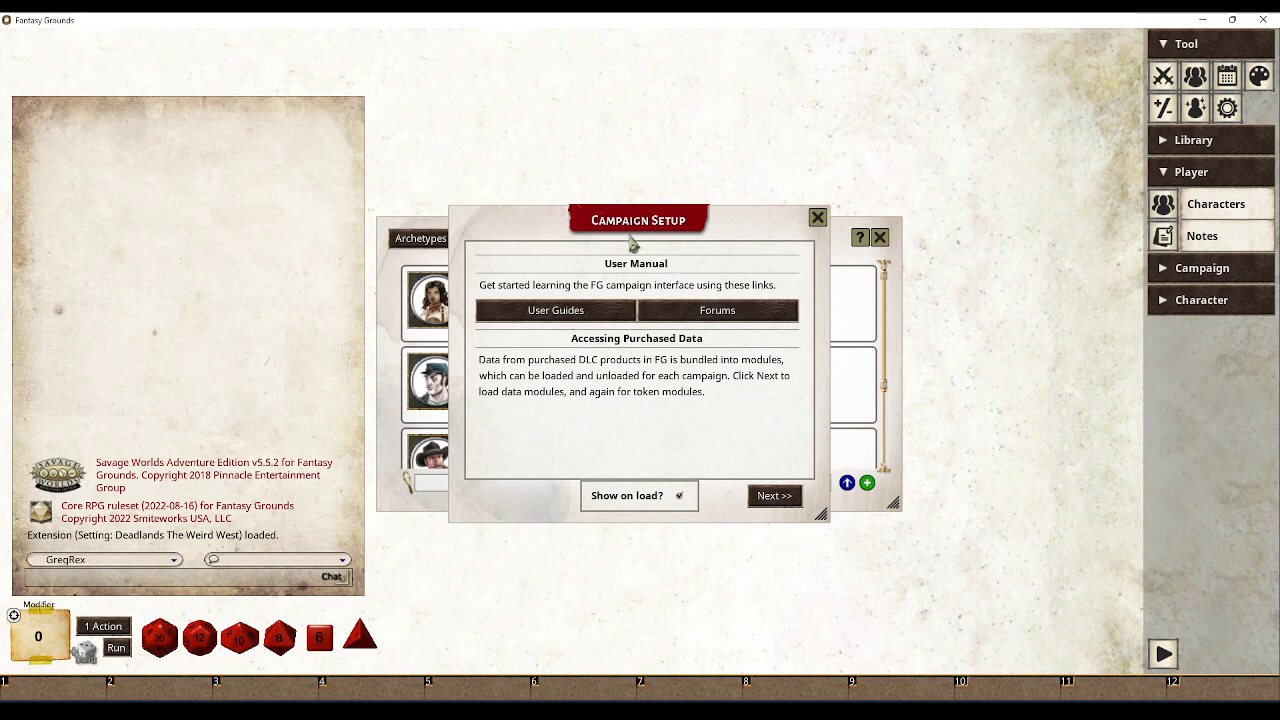
Dismiss the Campaign Setup notice and claim Ned Harkness from the Character Selection list
click(817, 218)
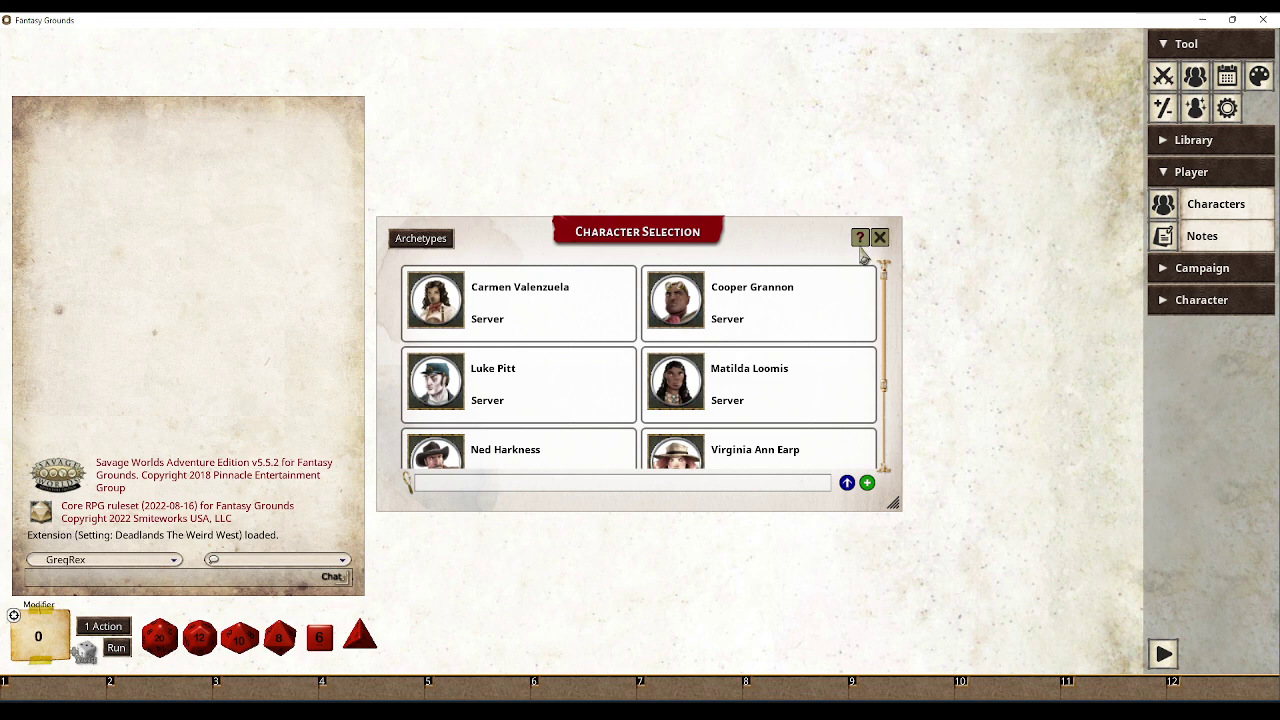
drag(648, 236, 672, 204)
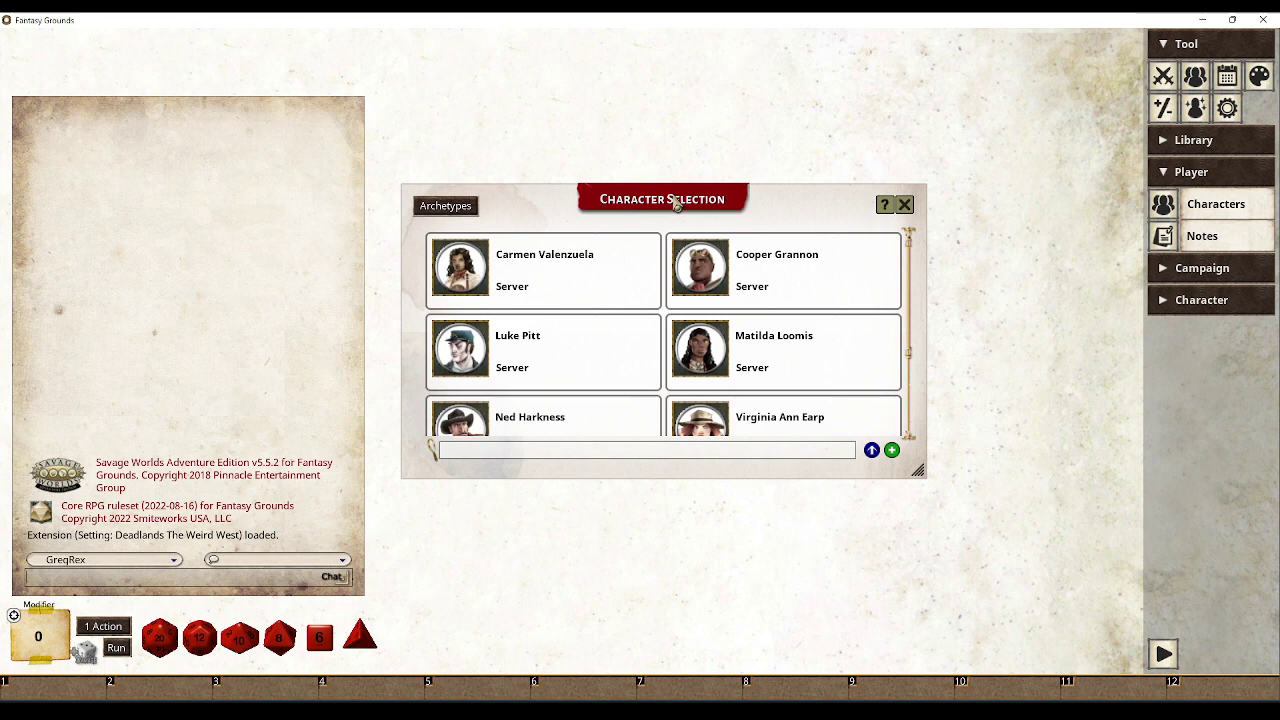
scroll(634, 256, down, 2)
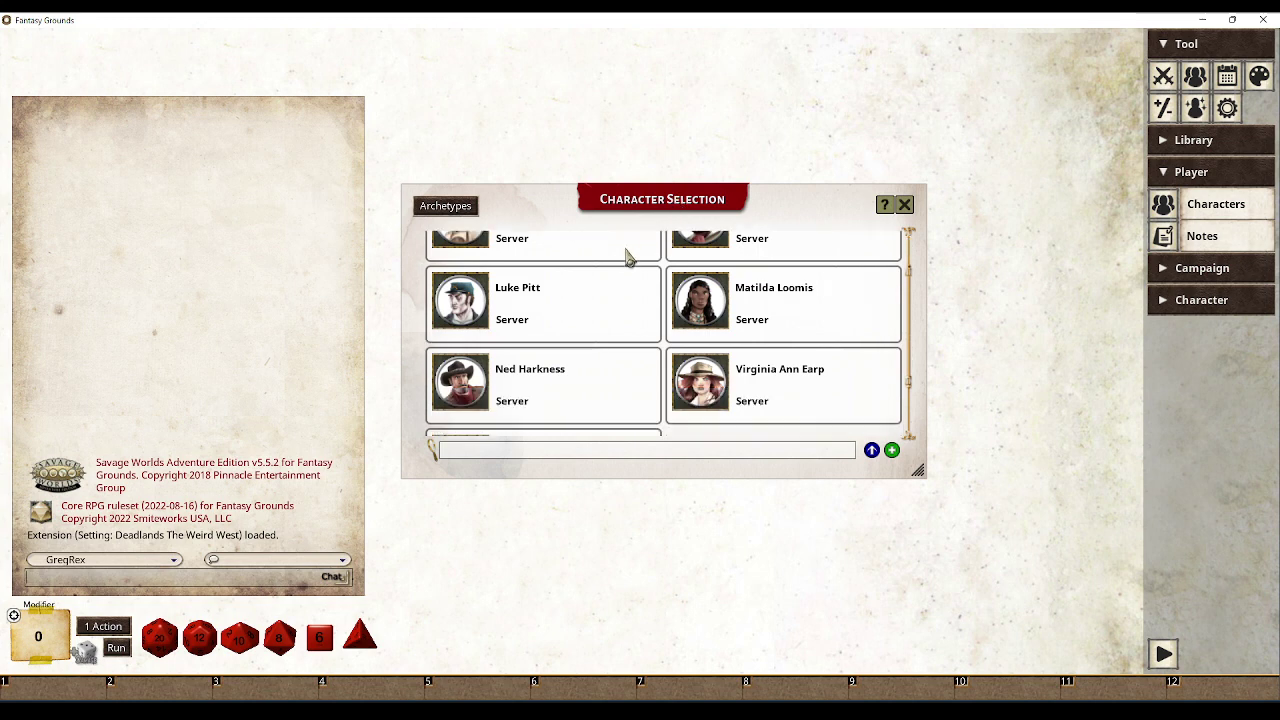
scroll(638, 372, up, 3)
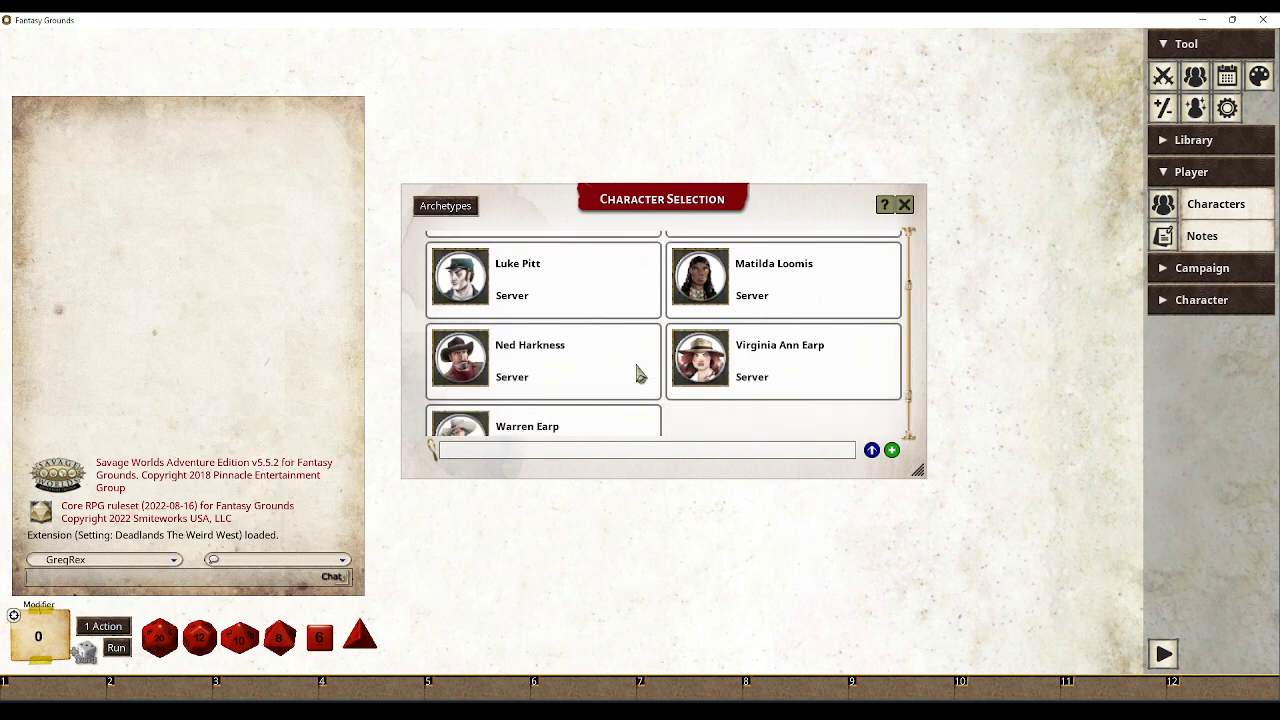
scroll(620, 355, down, 1)
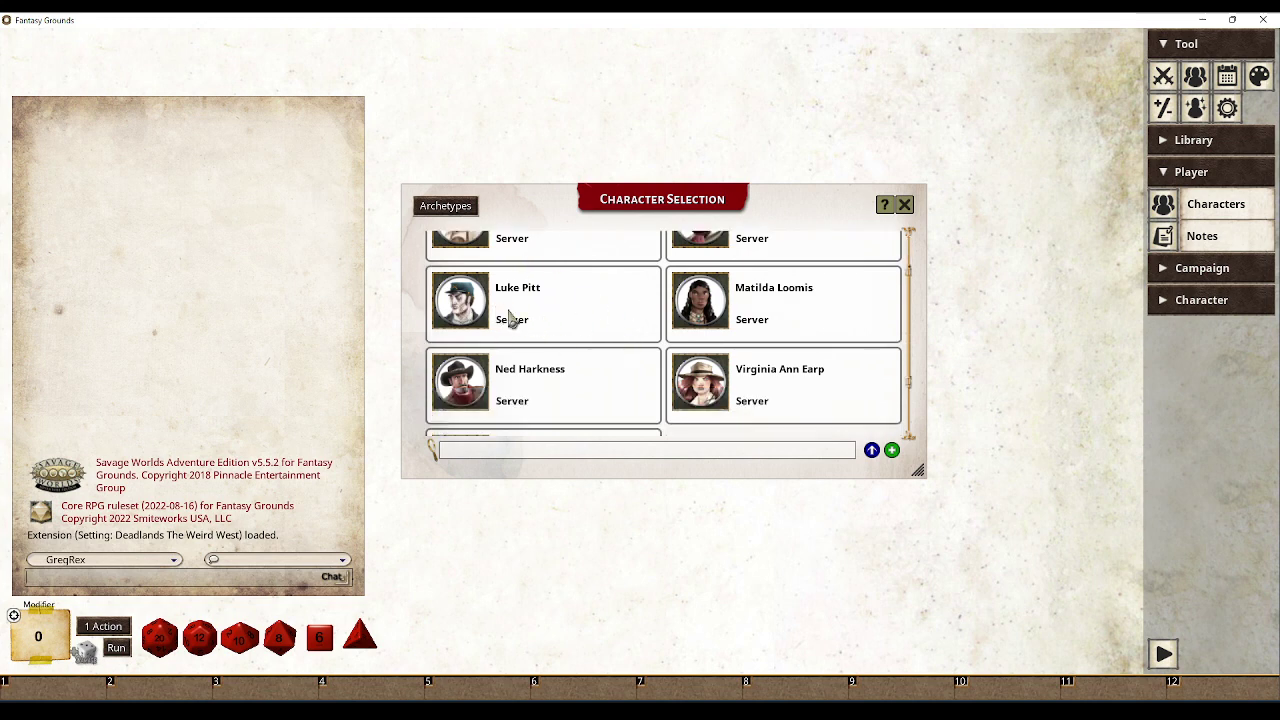
scroll(588, 345, down, 1)
click(476, 362)
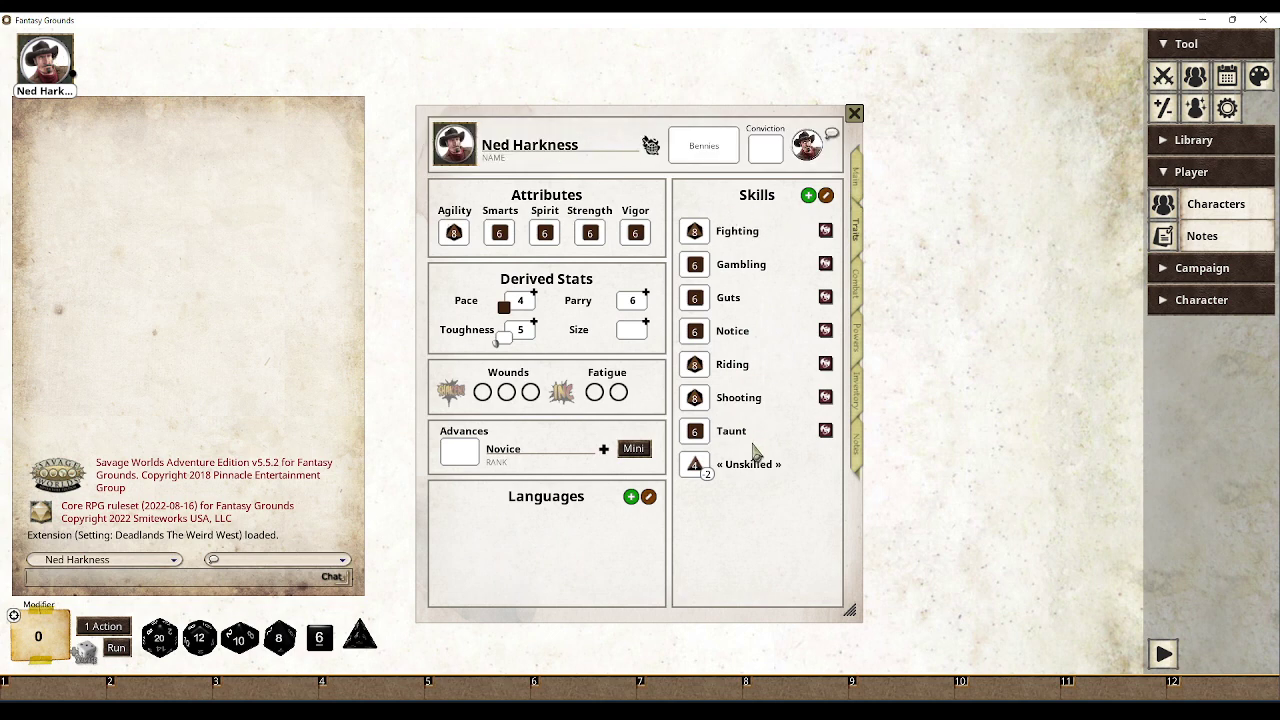
Review Ned's Combat, Powers, Inventory, Notes and Main pages, then return to his Traits page
click(857, 288)
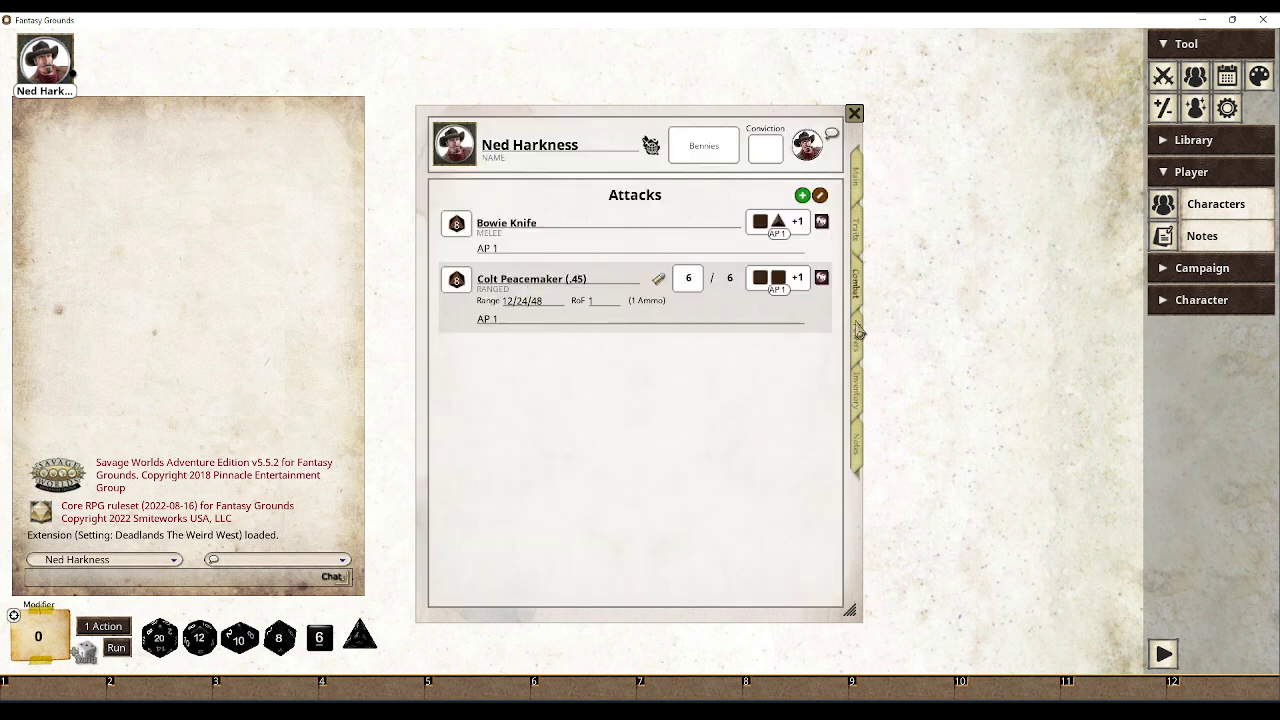
click(857, 337)
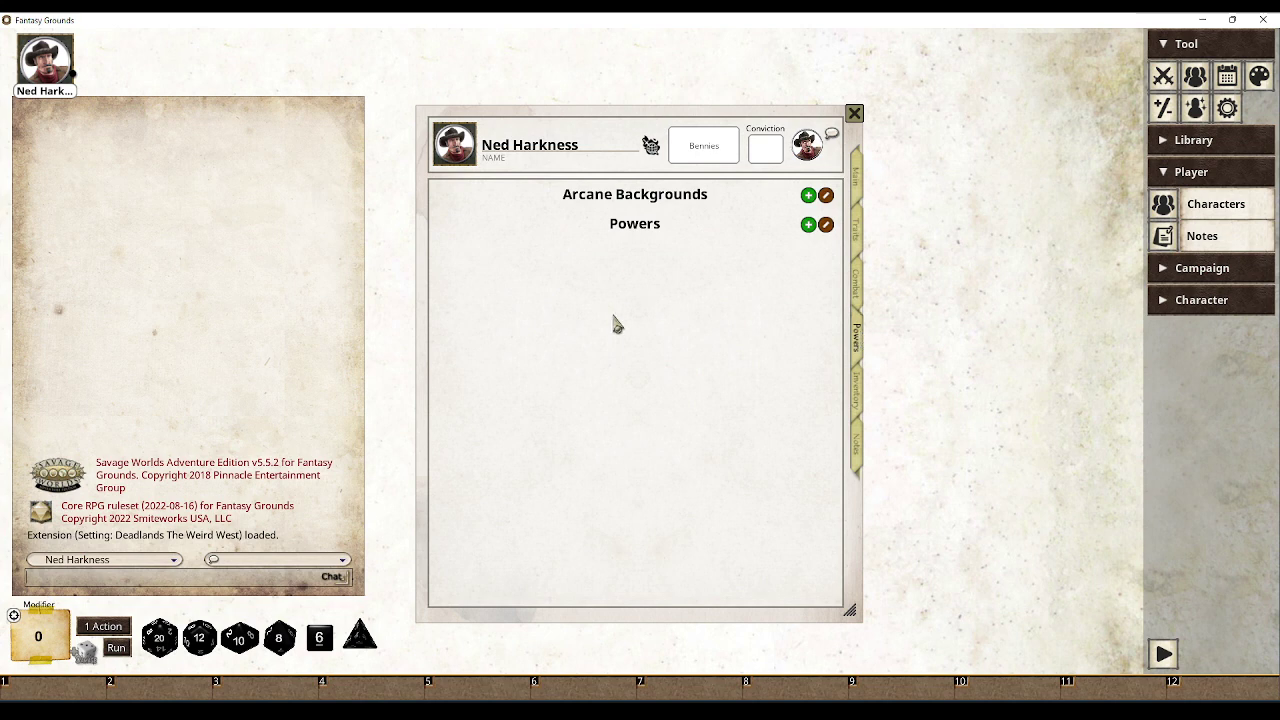
click(857, 393)
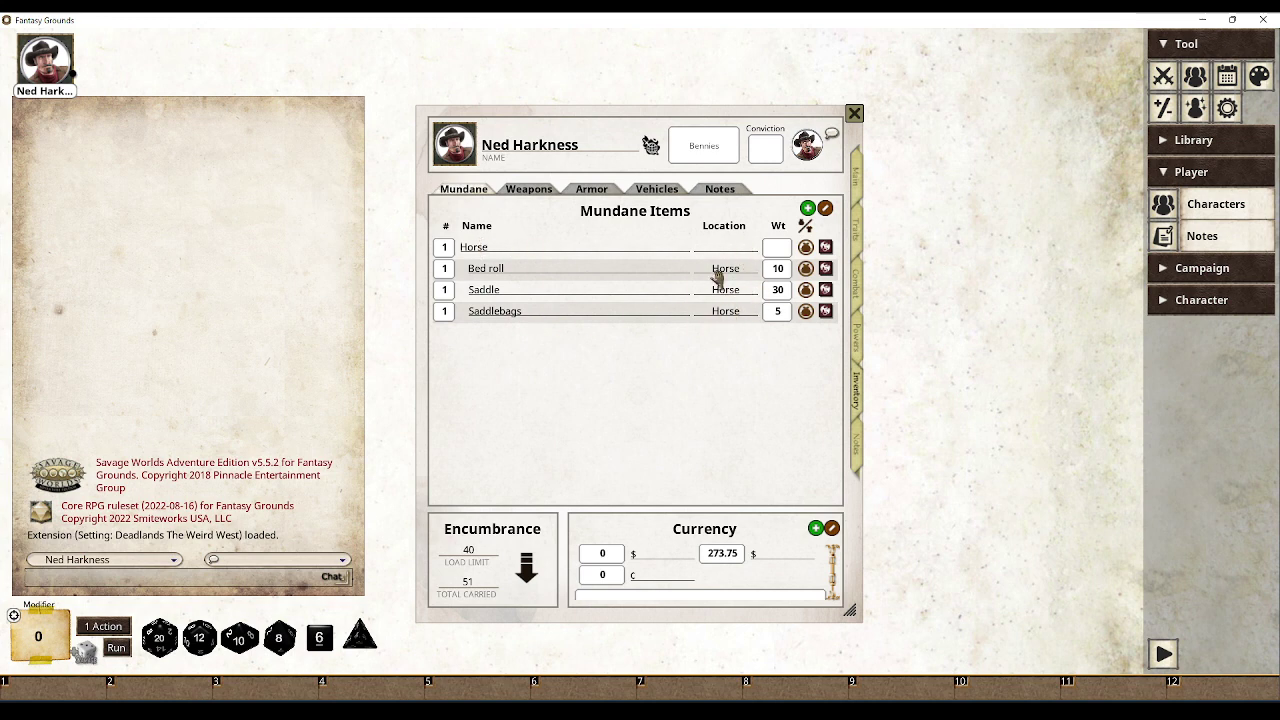
click(857, 445)
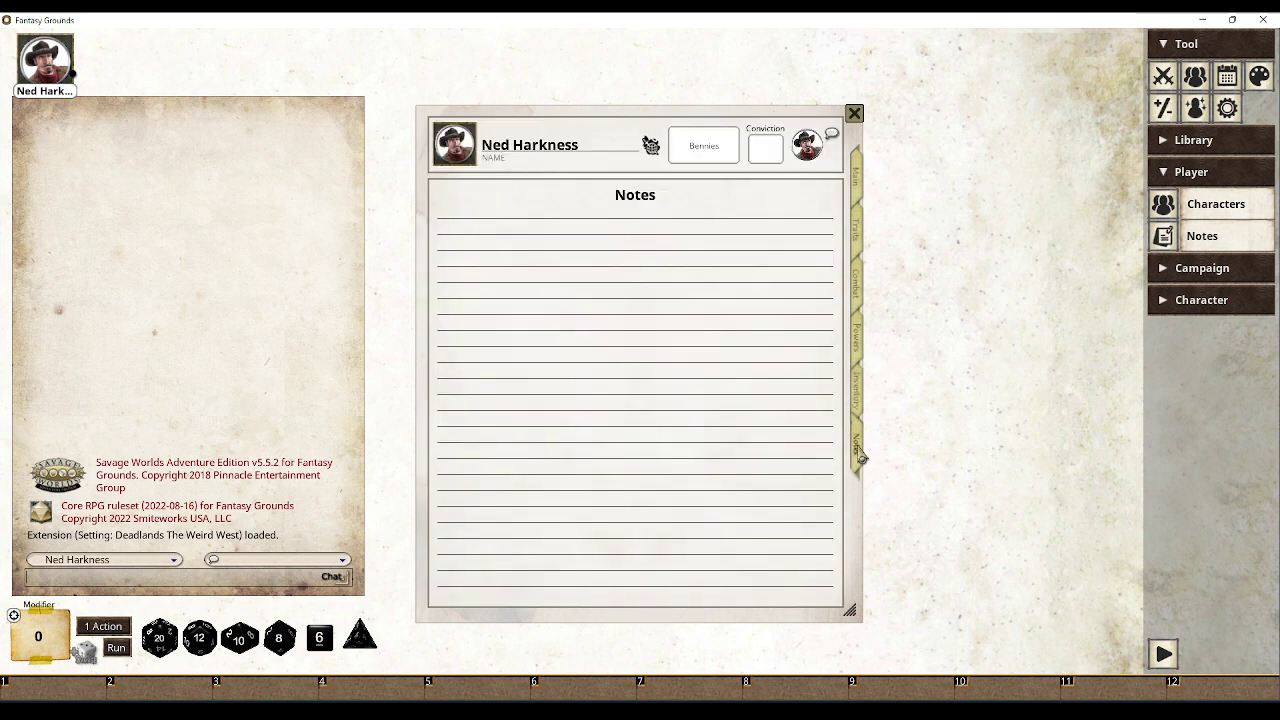
click(862, 173)
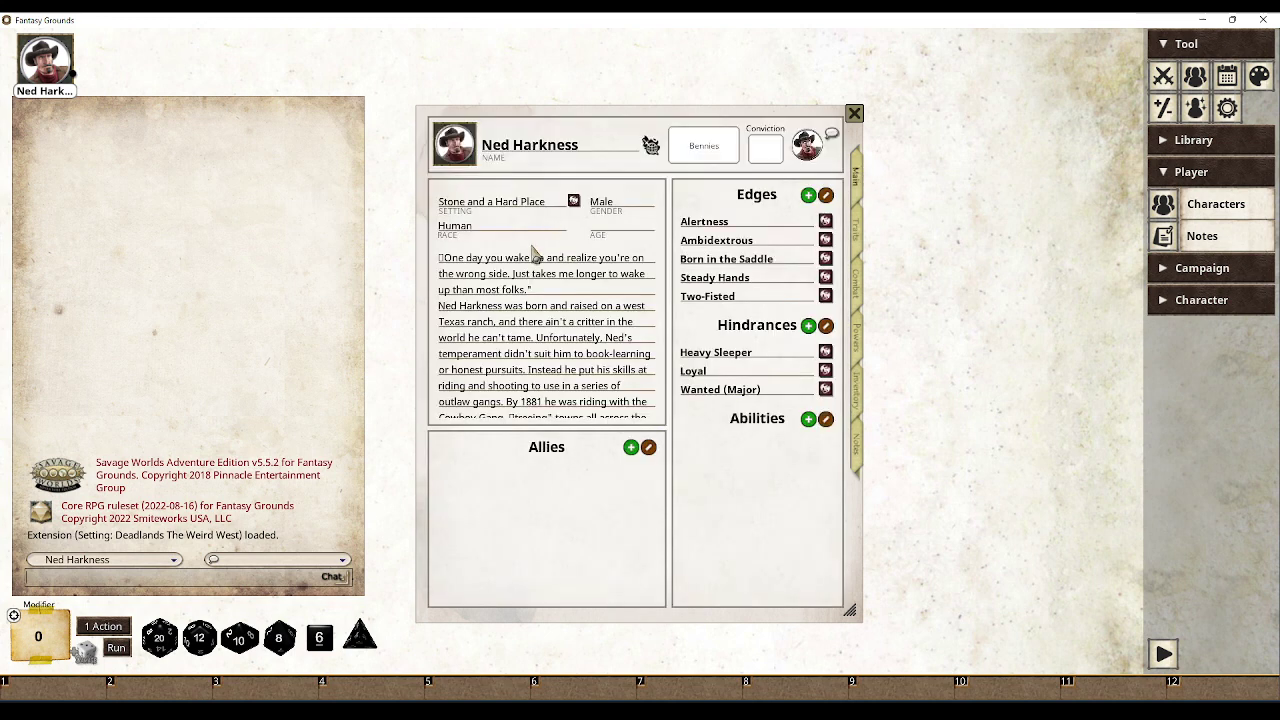
scroll(510, 337, down, 5)
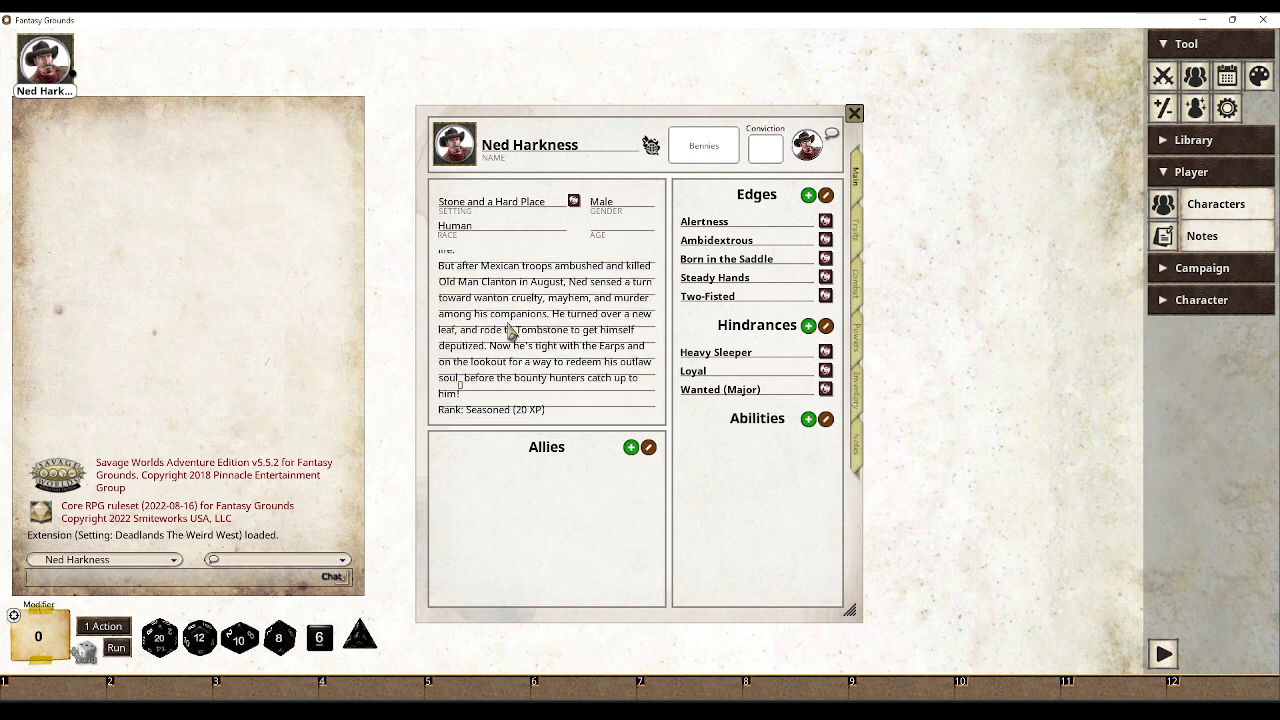
scroll(510, 337, up, 6)
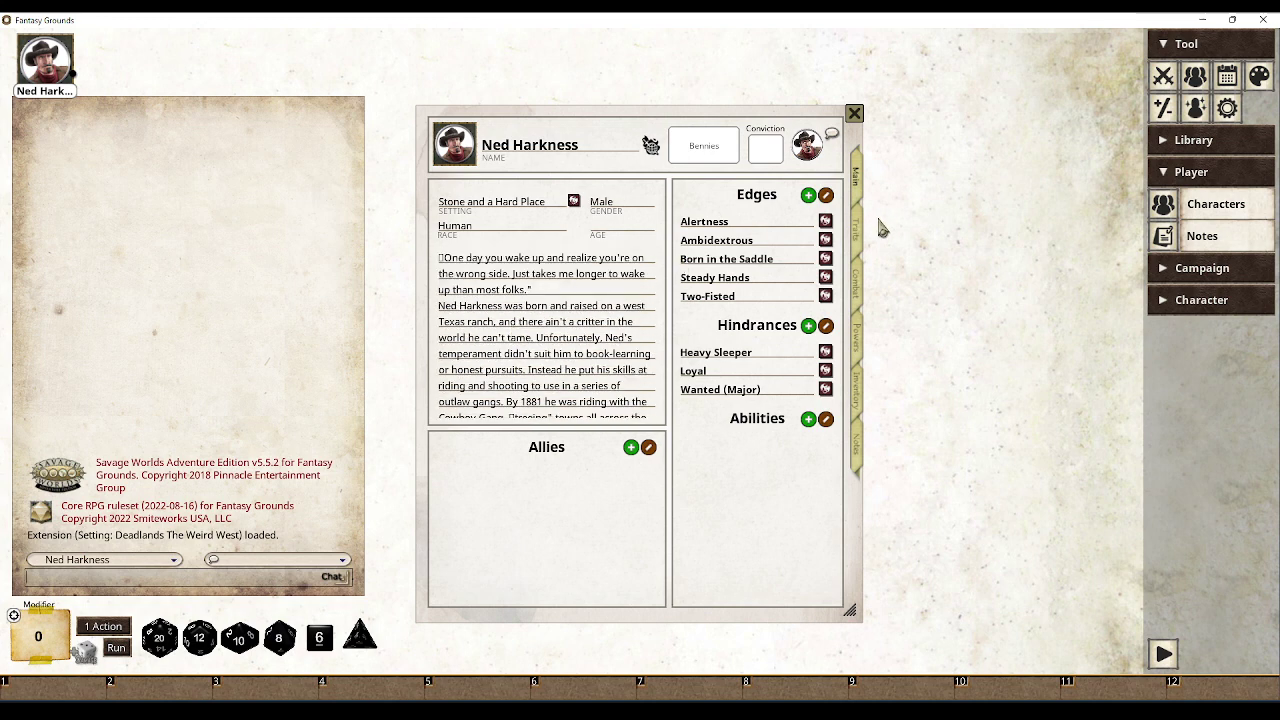
click(864, 240)
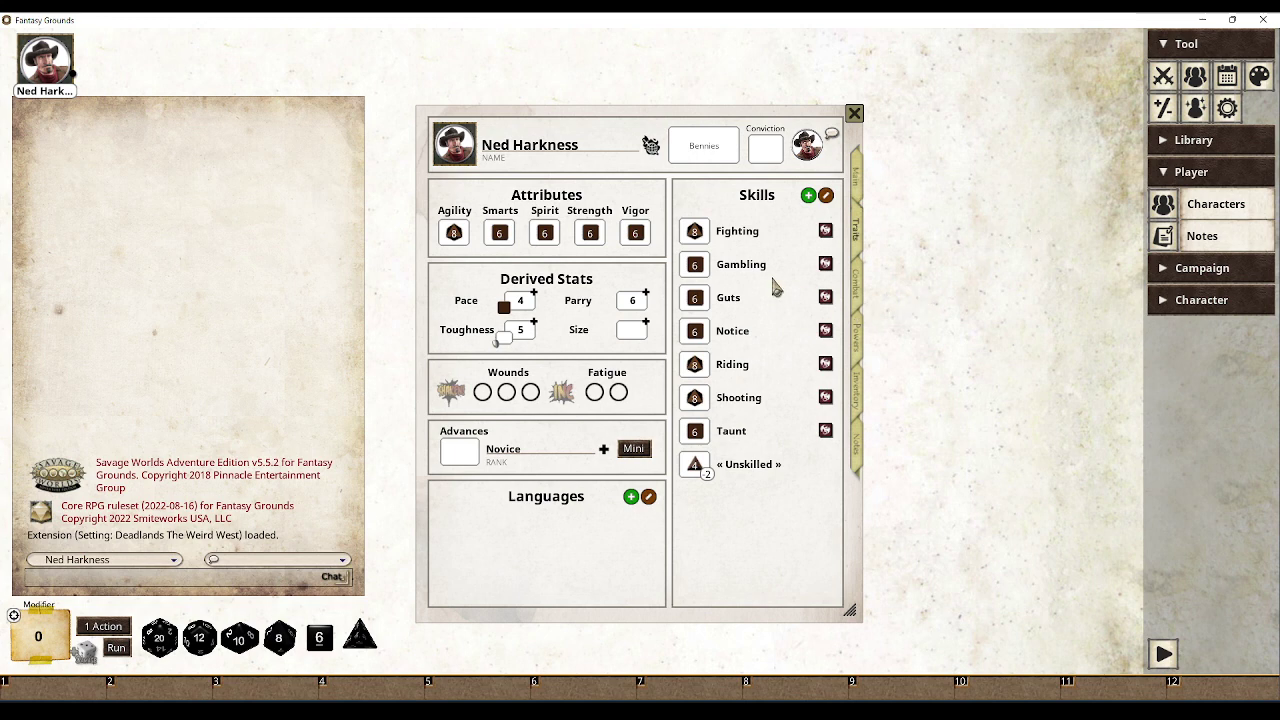
Roll Ned's Riding, Guts and Agility to chat, getting 2, 5 and 0
double_click(695, 366)
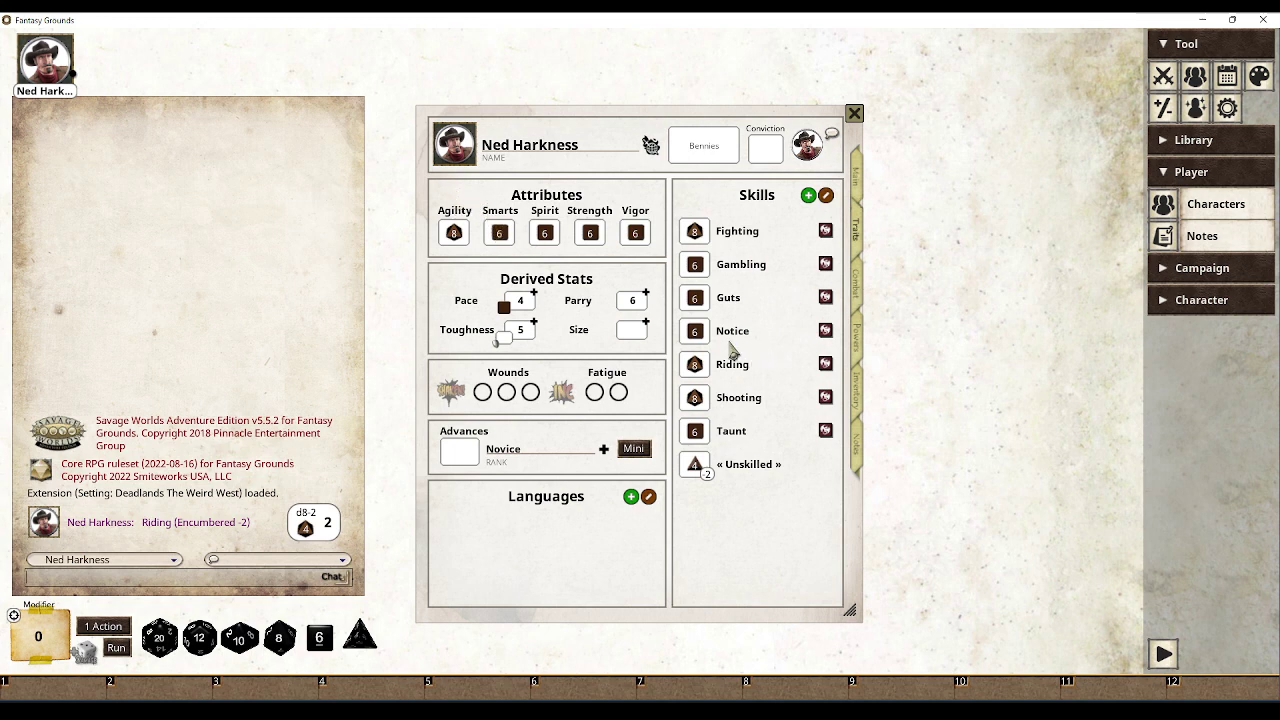
drag(695, 296, 243, 277)
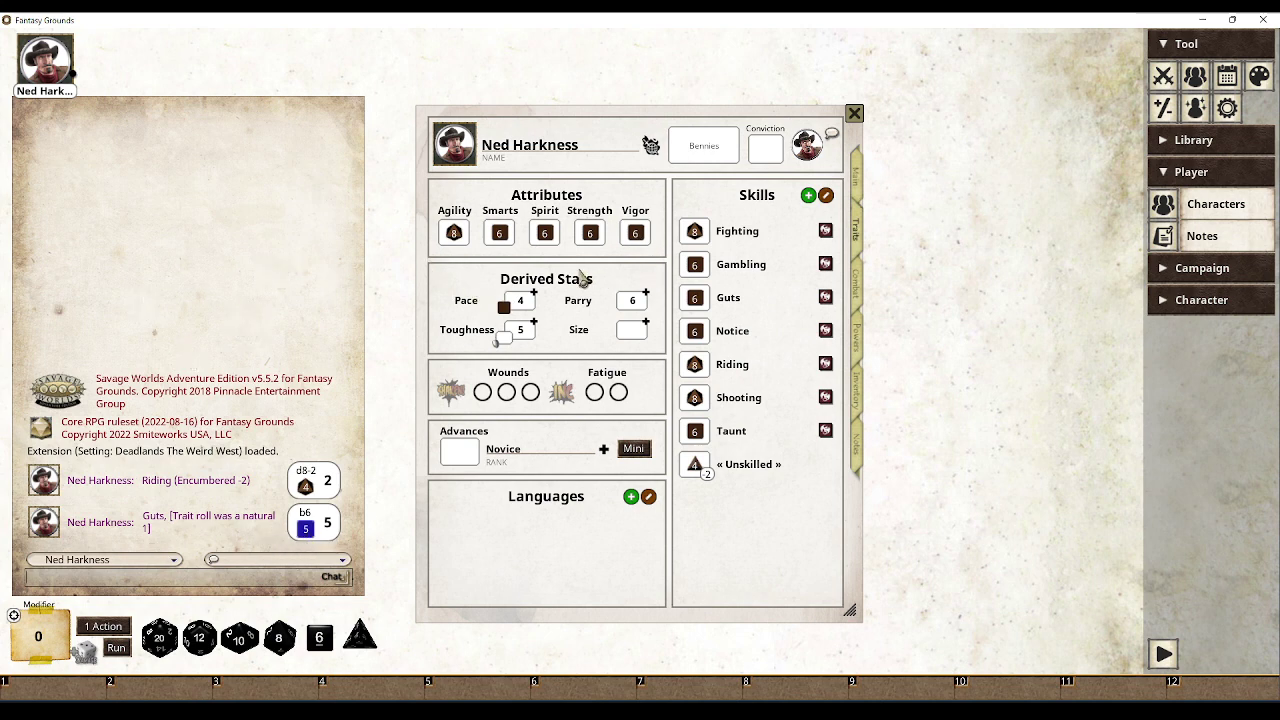
double_click(454, 234)
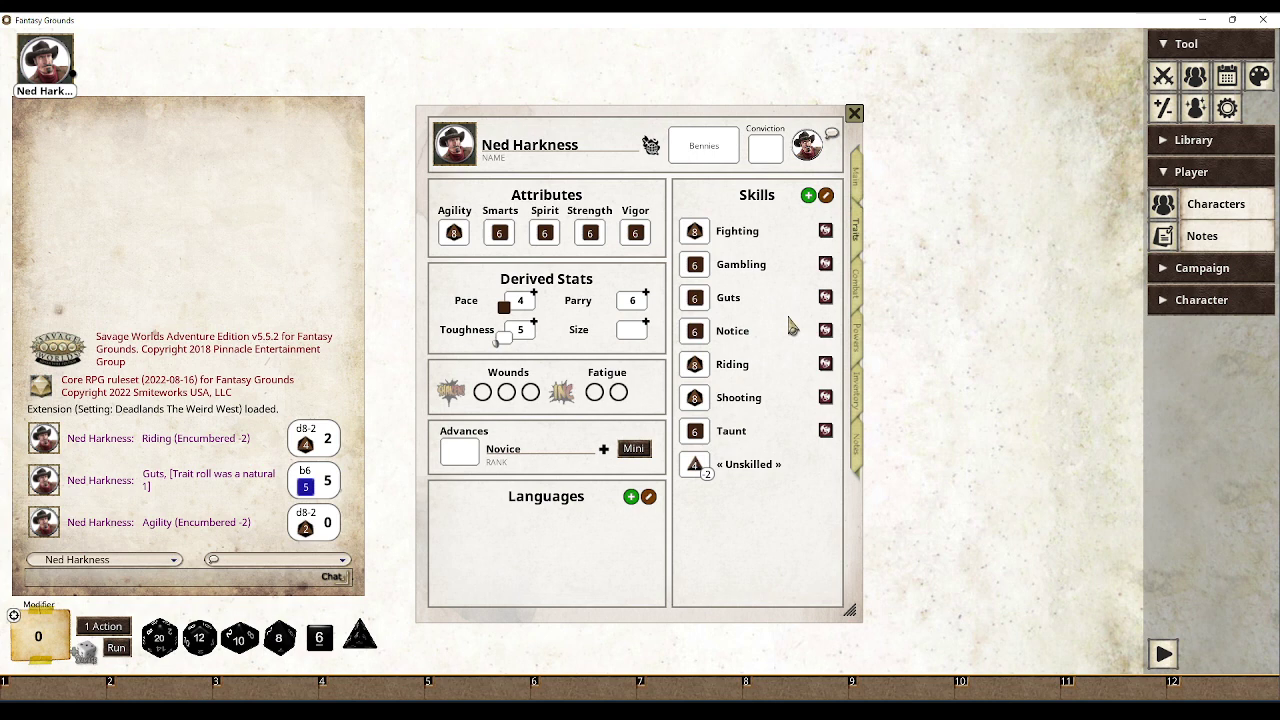
click(854, 292)
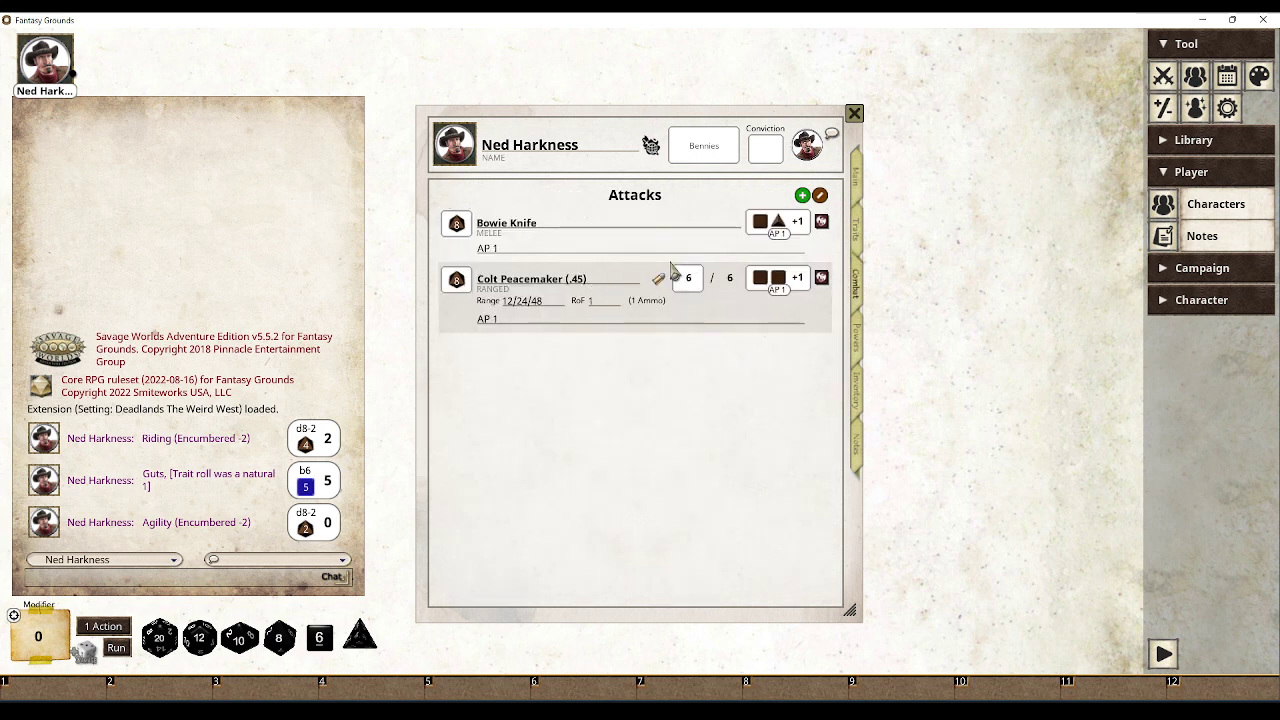
Roll Bowie Knife damage for 19, close Ned's sheet and release the character
double_click(781, 224)
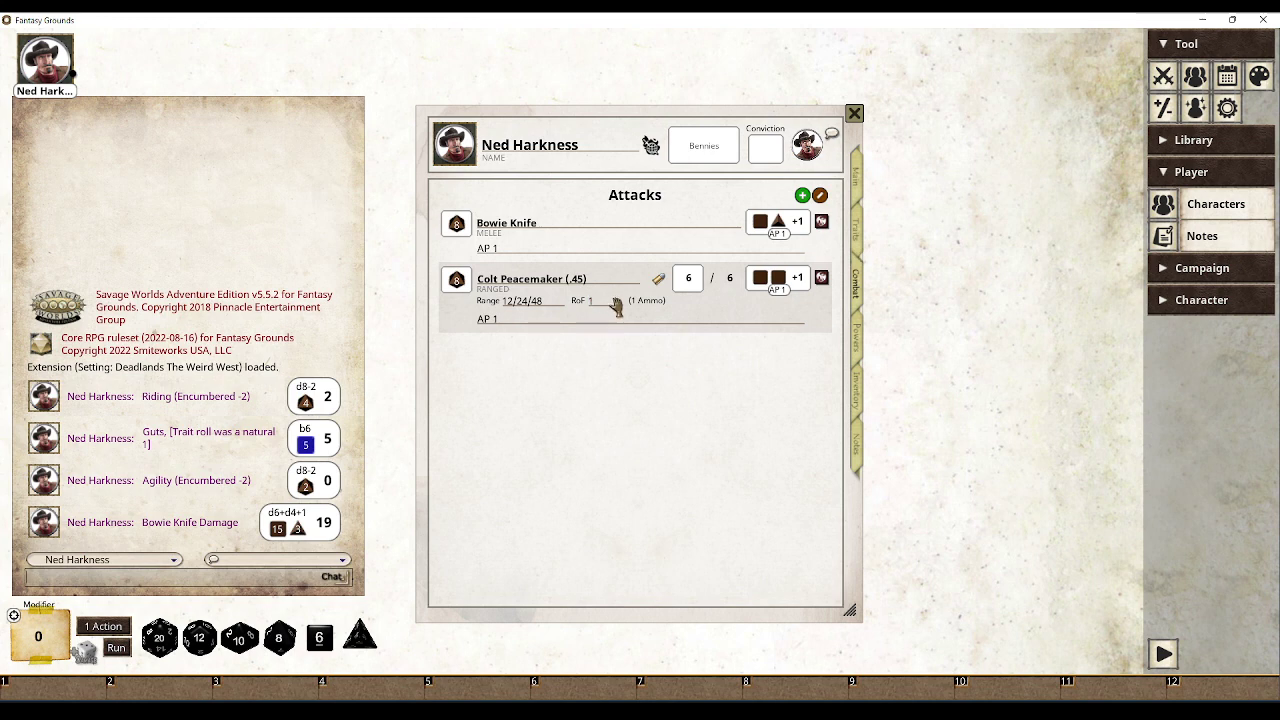
click(855, 114)
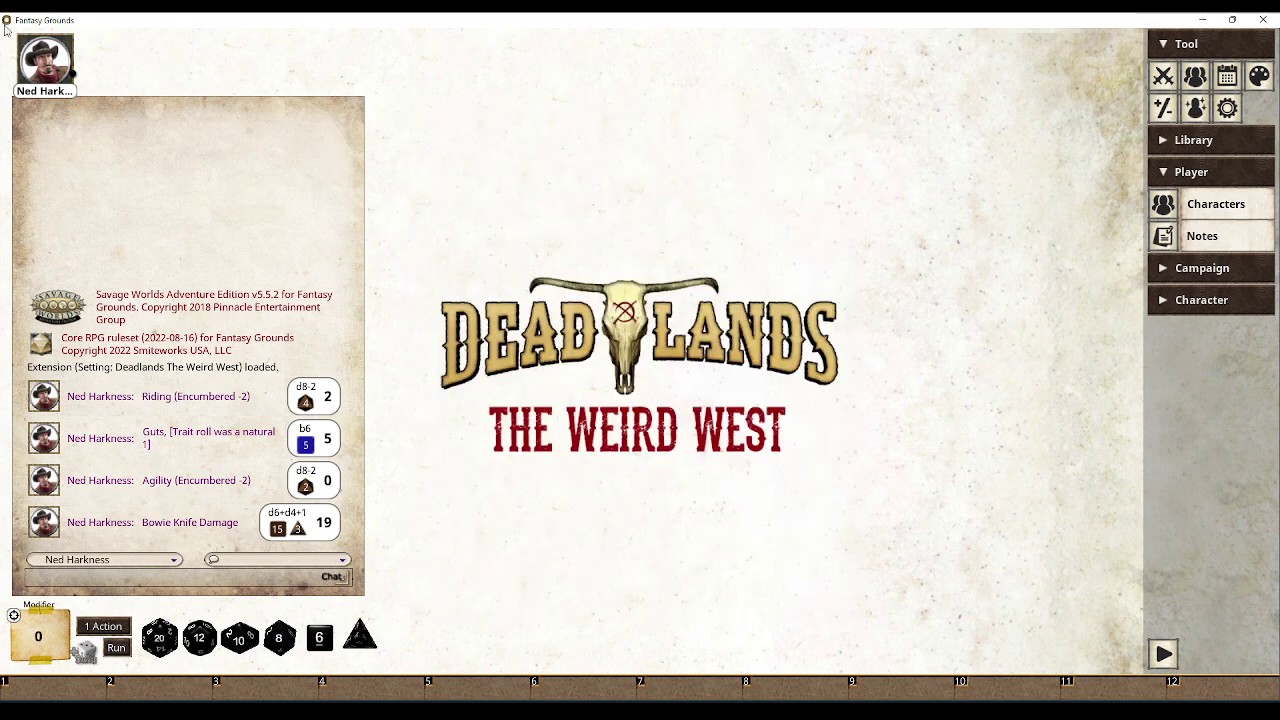
right_click(49, 70)
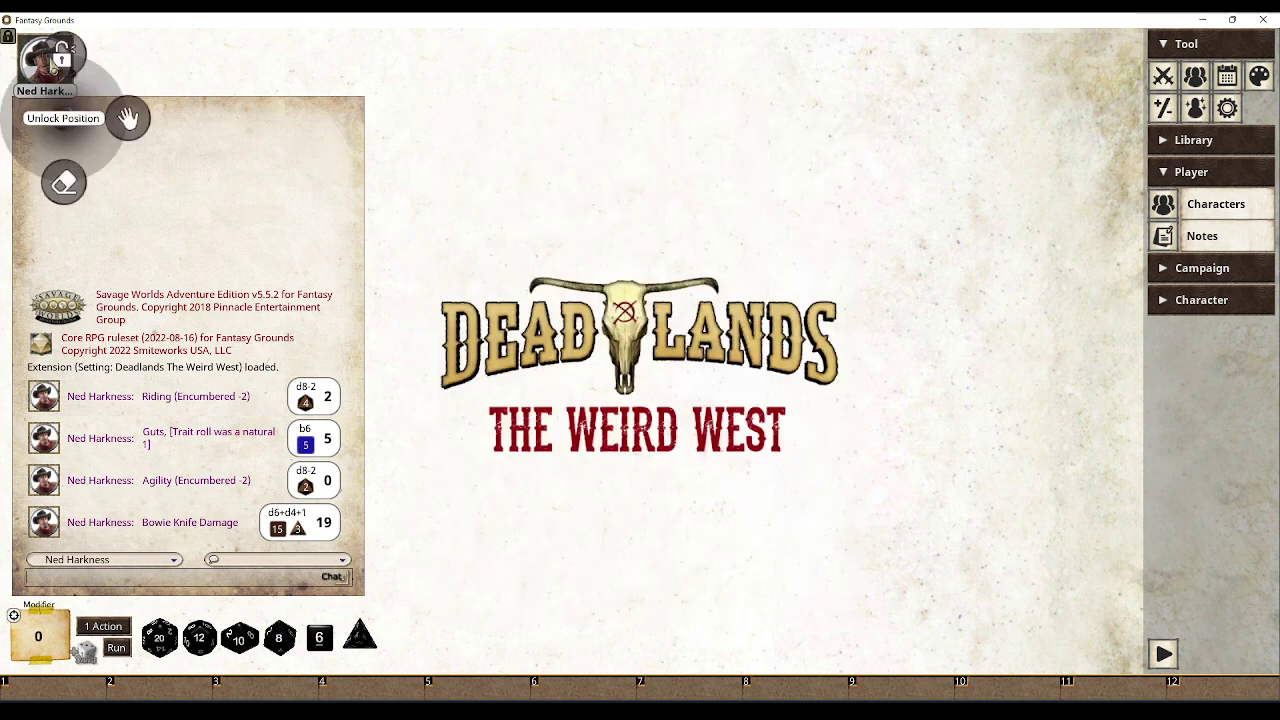
click(66, 182)
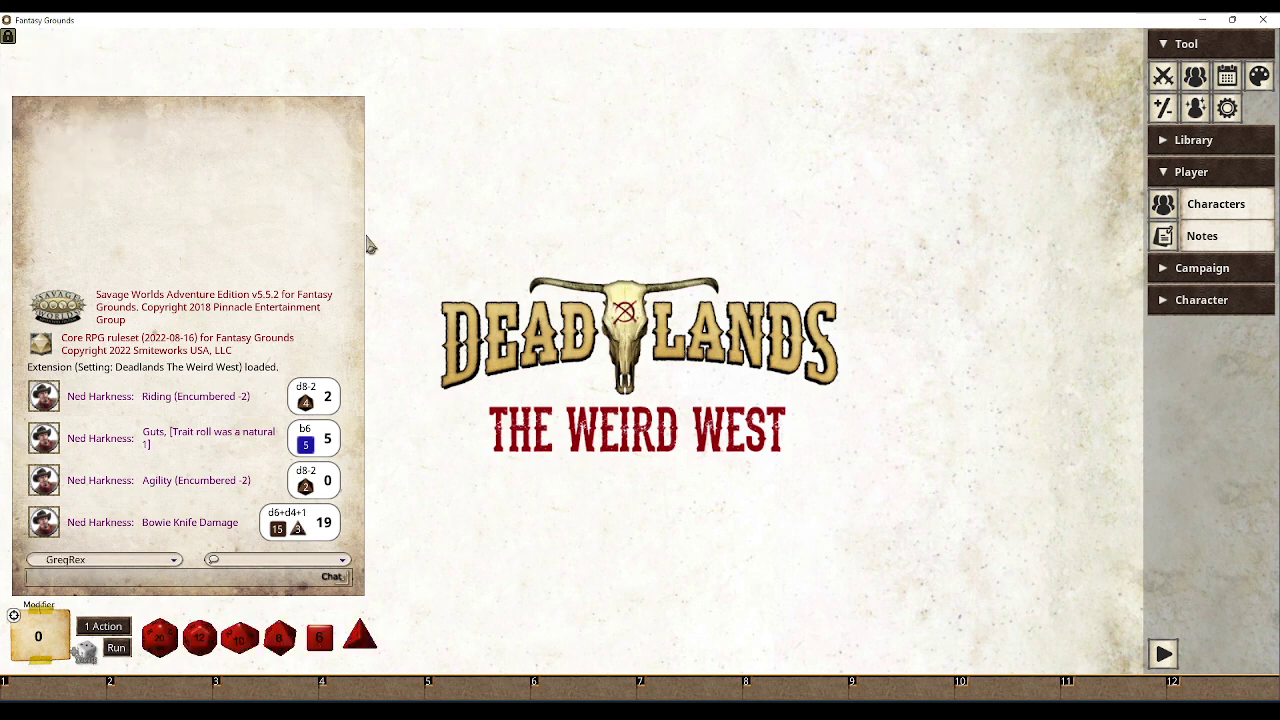